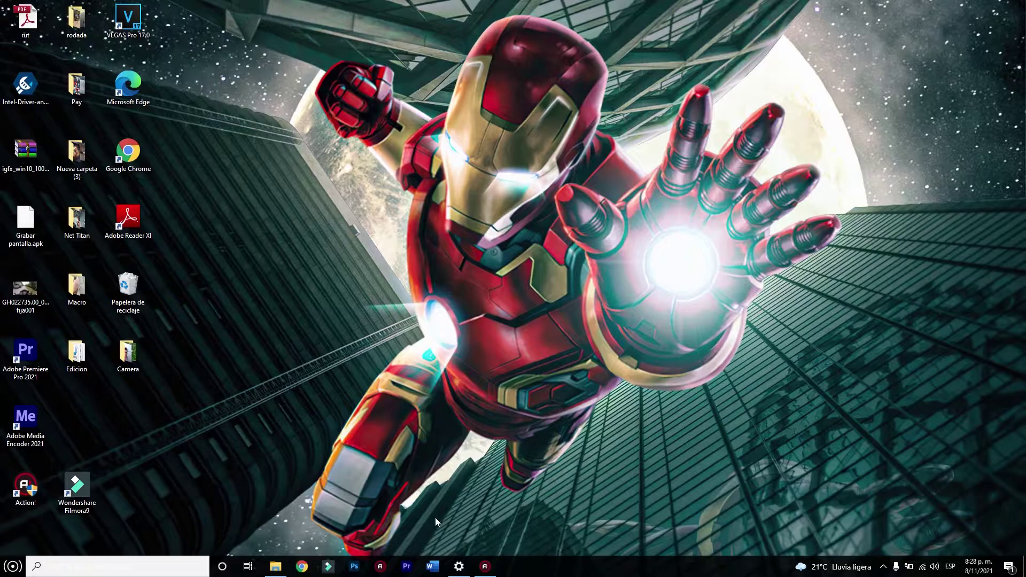
- Launch Word, start a blank document, and show the Diseño tab's page background options
left_click(433, 569)
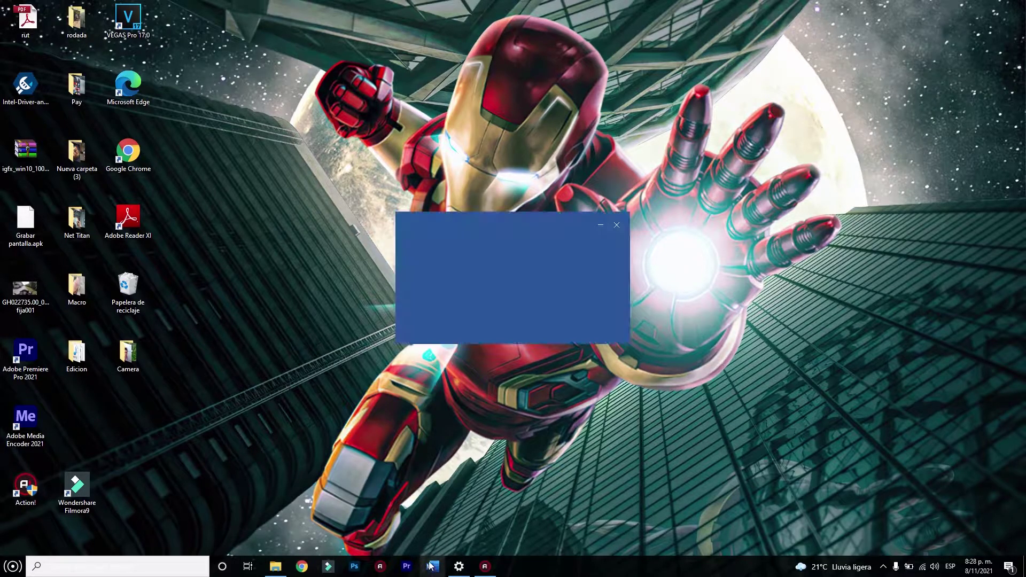
left_click(146, 110)
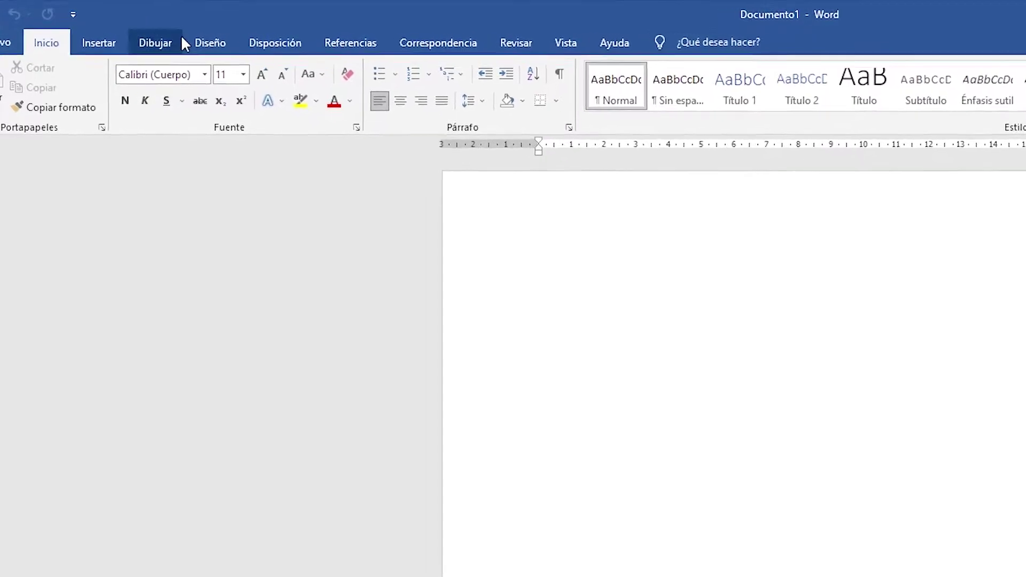
left_click(215, 46)
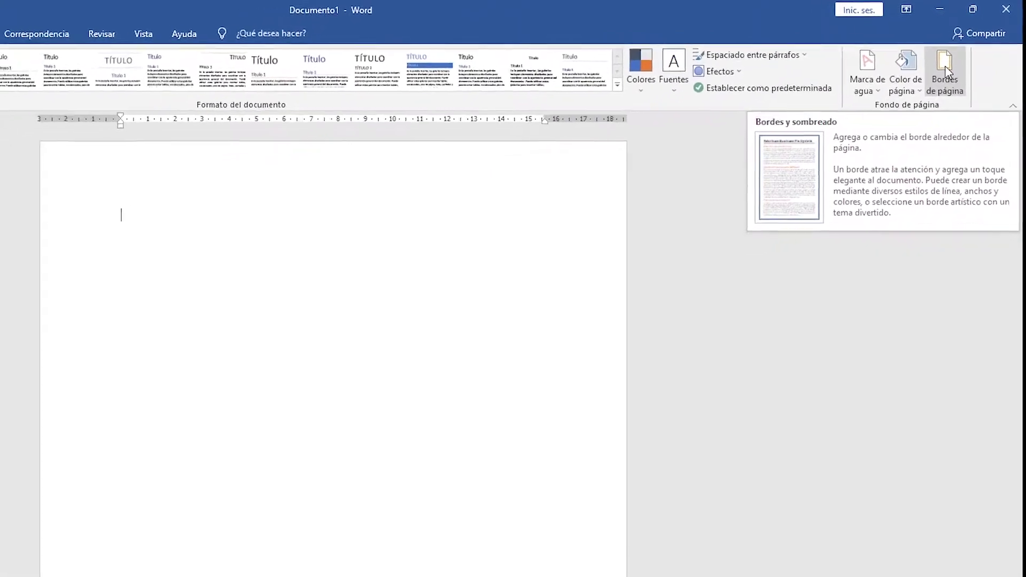
- Start a Cuadro page border using the hatched 3 pto line style
left_click(938, 72)
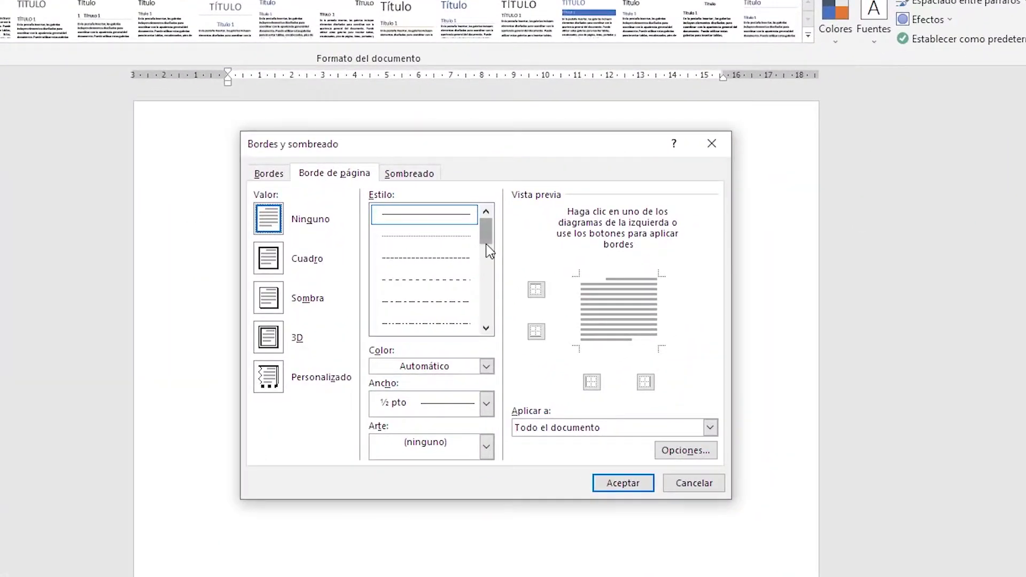
scroll(425, 262, "down", 1)
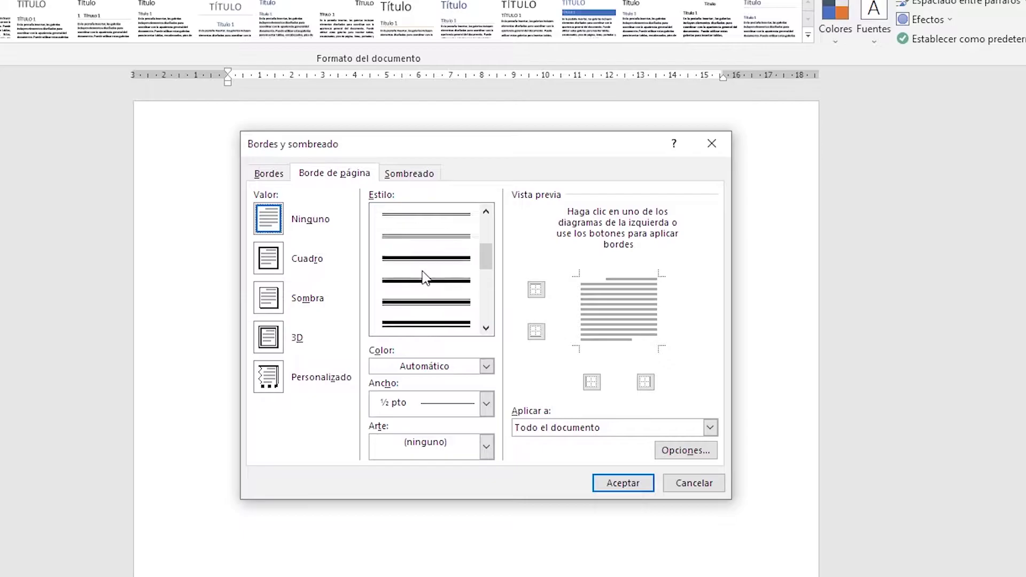
scroll(422, 270, "down", 1)
scroll(423, 271, "down", 1)
scroll(430, 293, "down", 1)
scroll(427, 287, "up", 3)
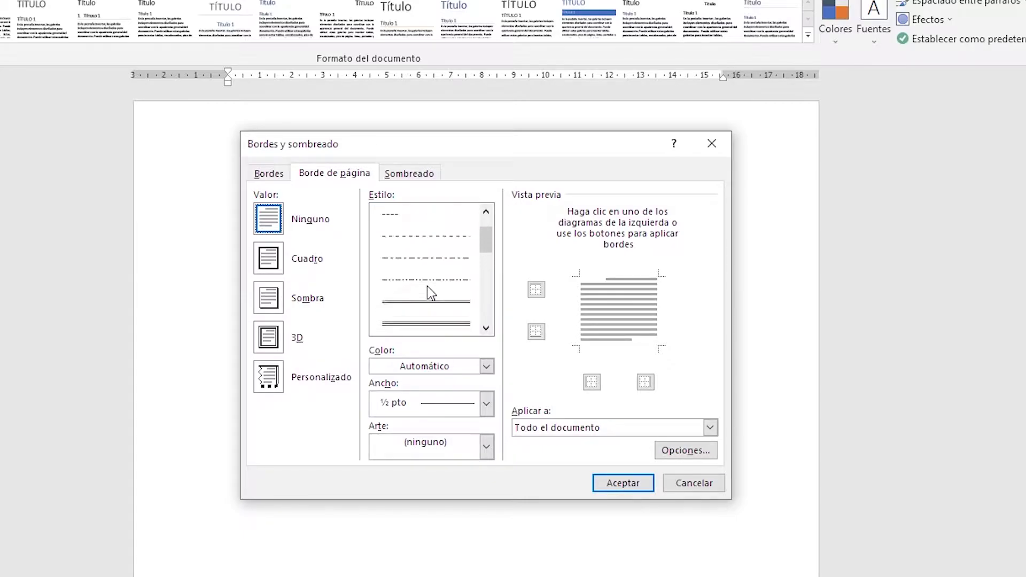
scroll(427, 287, "up", 1)
scroll(428, 279, "down", 5)
scroll(412, 288, "down", 3)
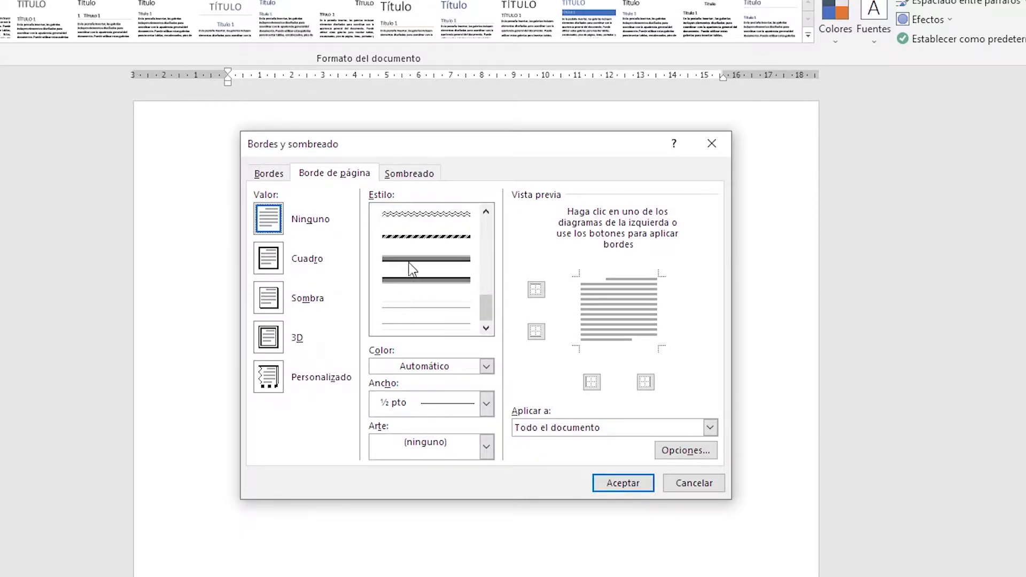
left_click(419, 237)
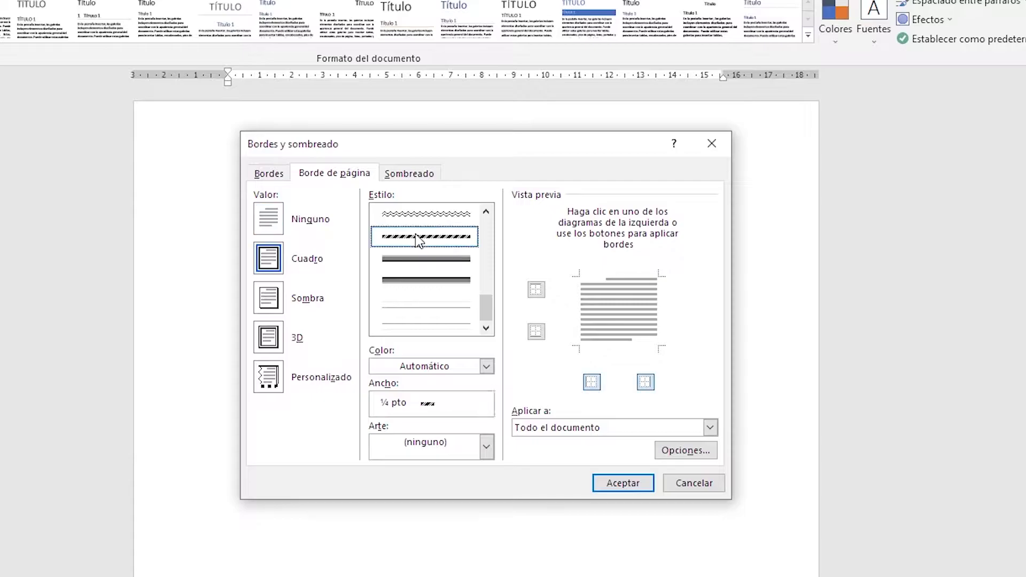
- Set the page border colour to a light teal custom colour from Más colores
left_click(486, 366)
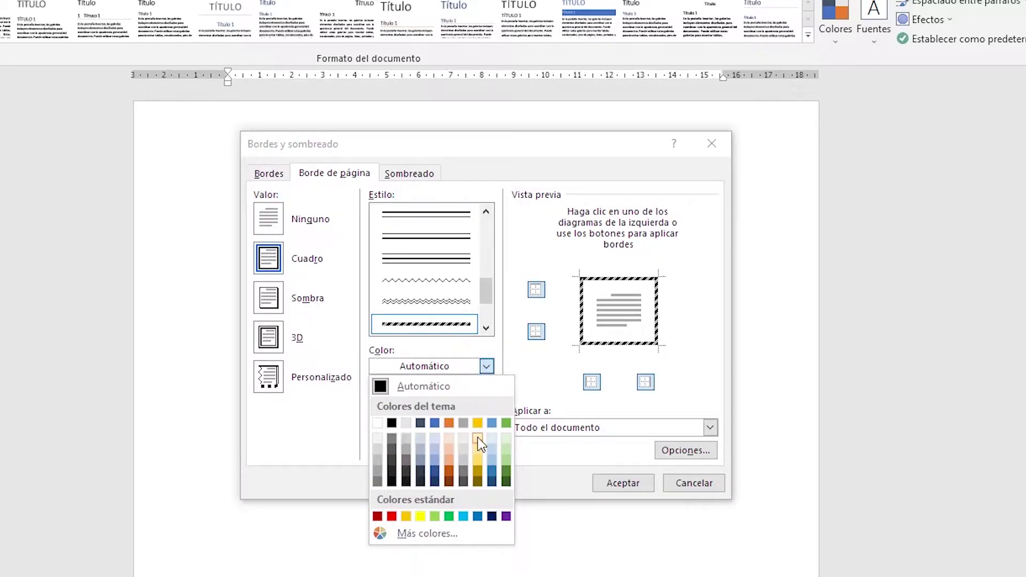
left_click(448, 461)
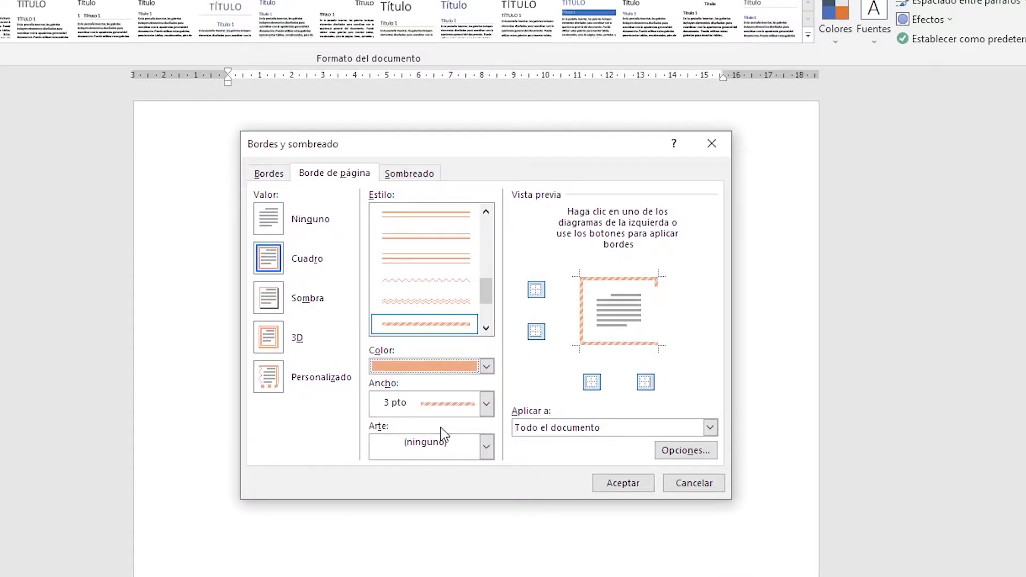
left_click(487, 366)
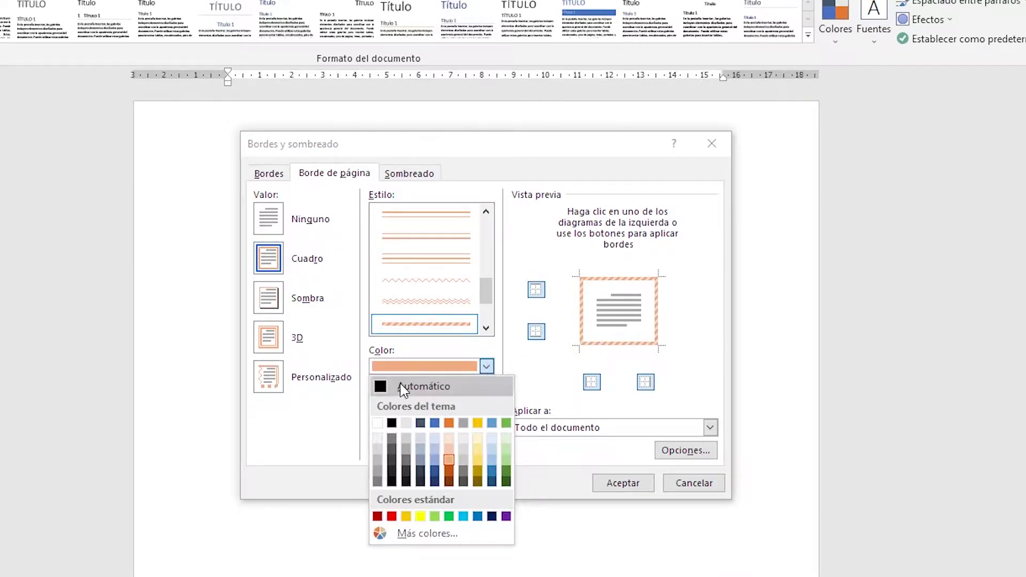
left_click(402, 534)
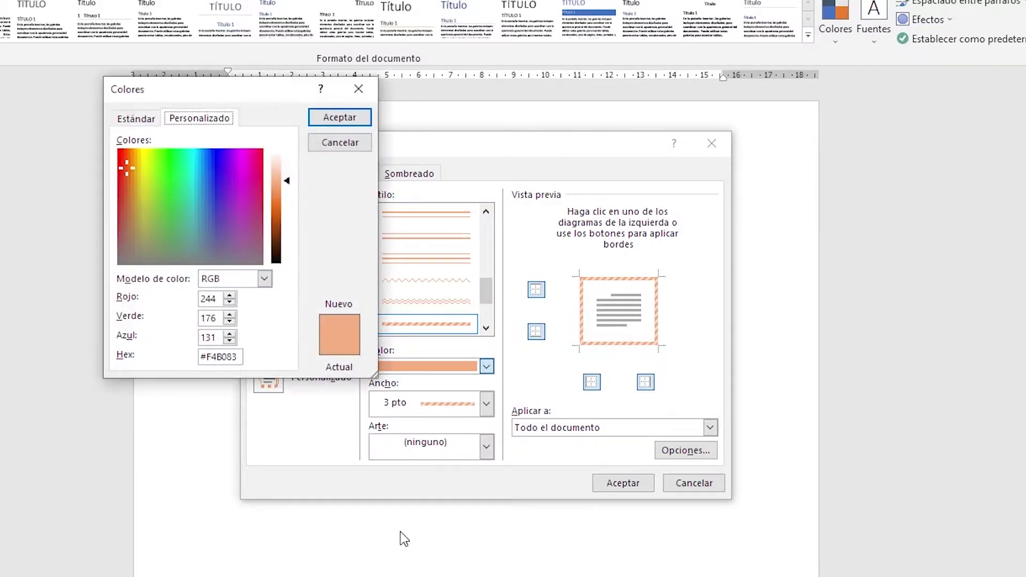
left_click(194, 208)
left_click(340, 118)
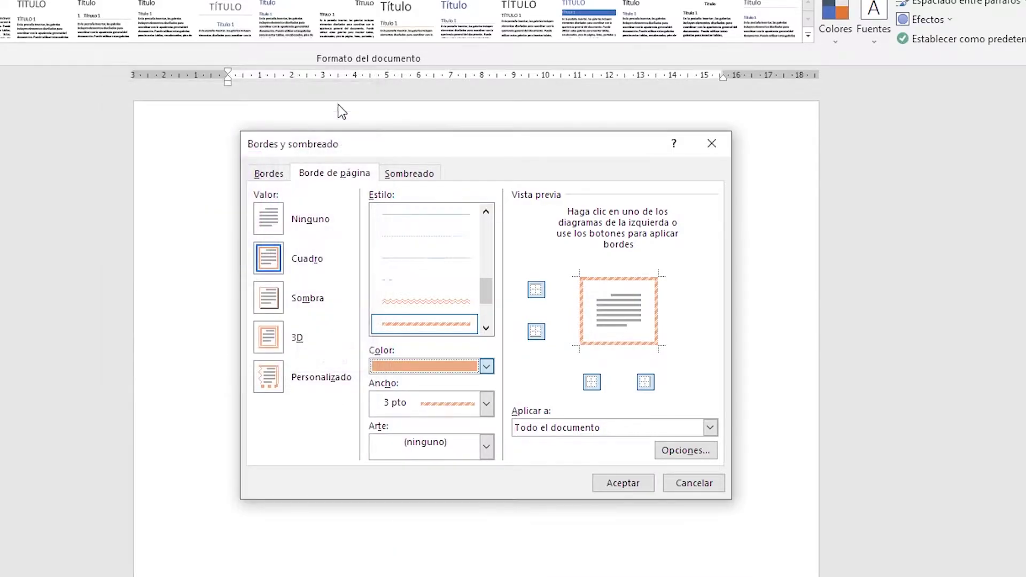
key("Tab")
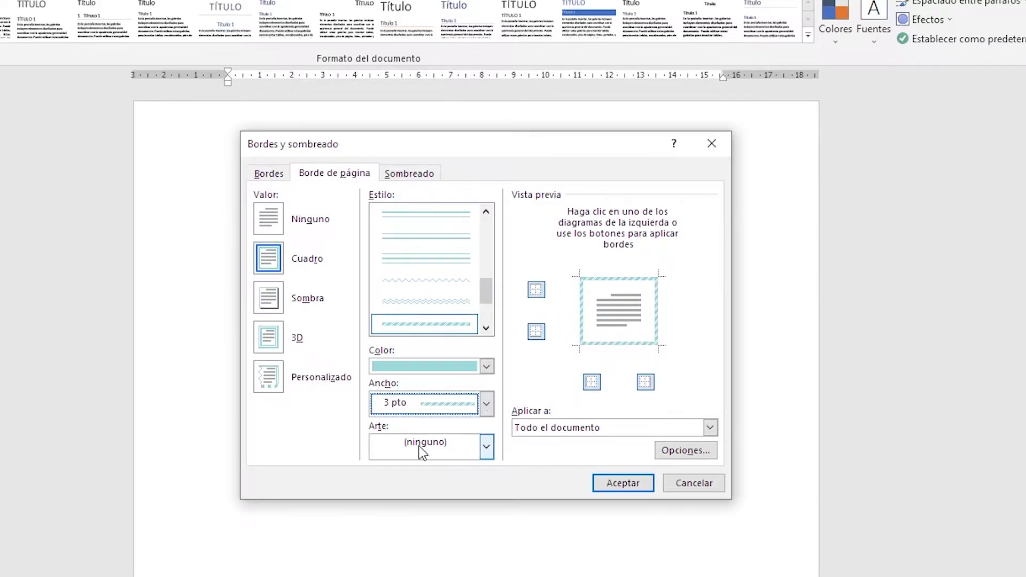
- Make the border a double line 4 ½ pto wide with the Sombra setting
left_click(487, 406)
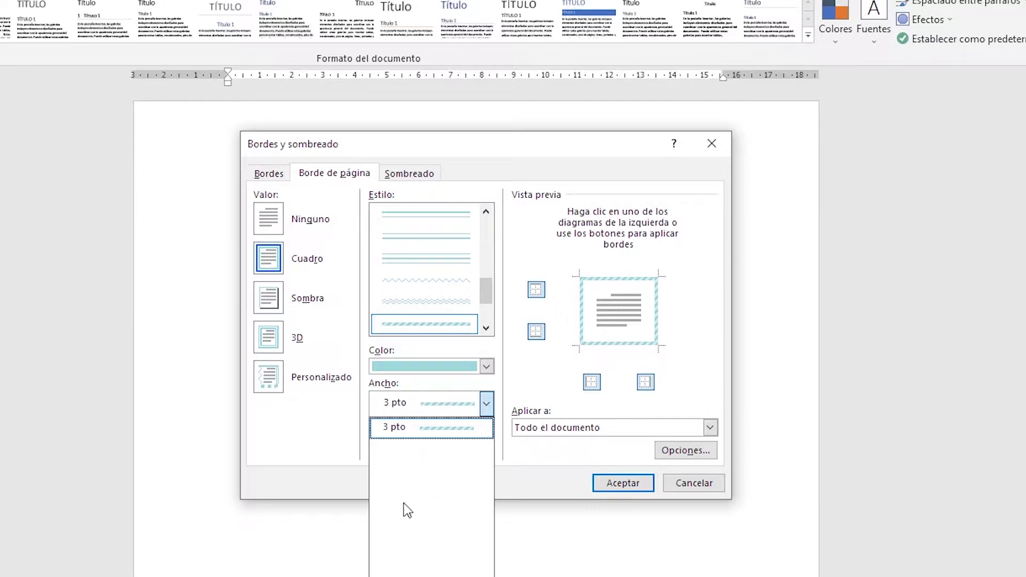
left_click(487, 406)
scroll(420, 219, "up", 5)
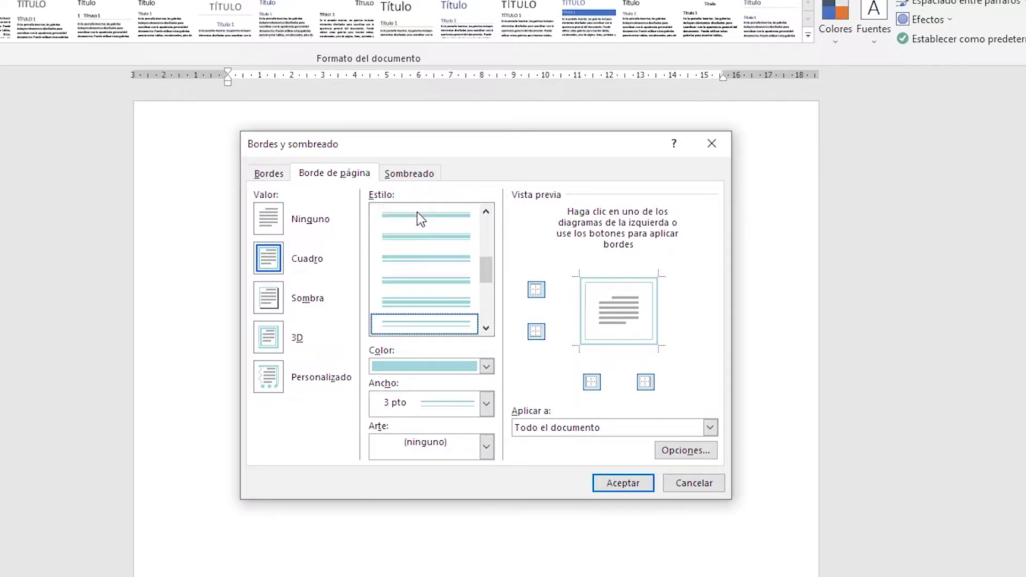
left_click(487, 404)
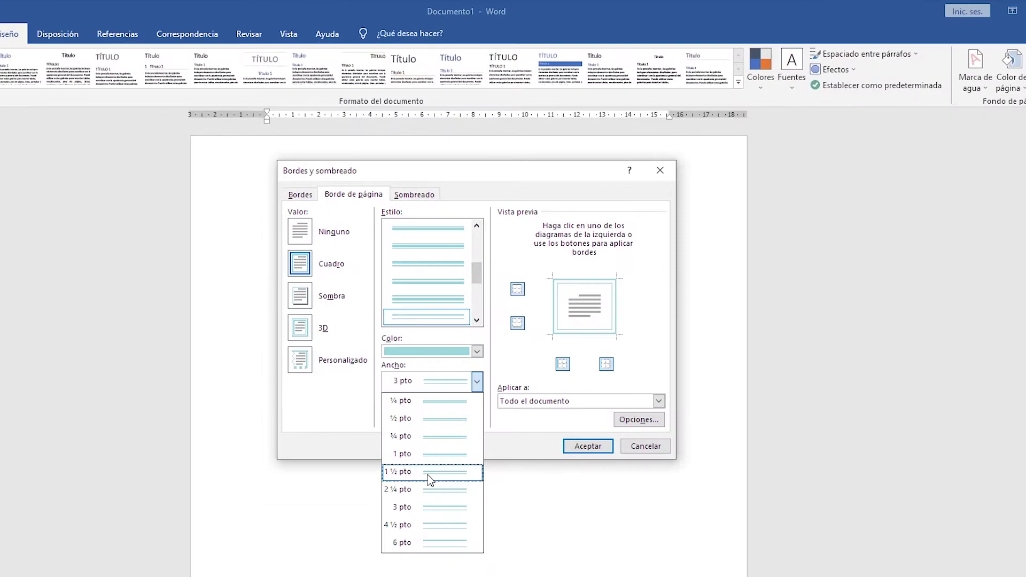
left_click(426, 526)
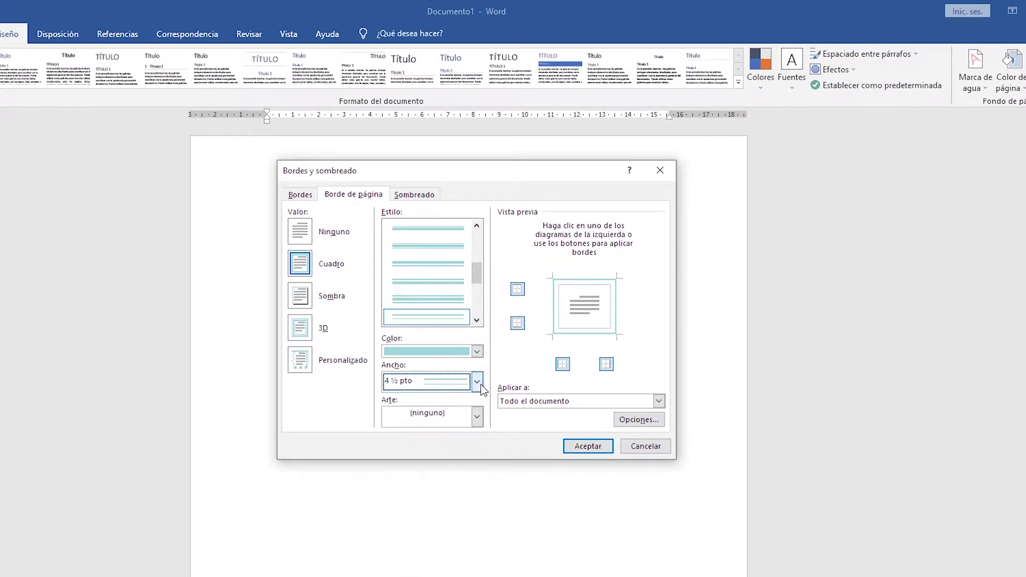
left_click(275, 299)
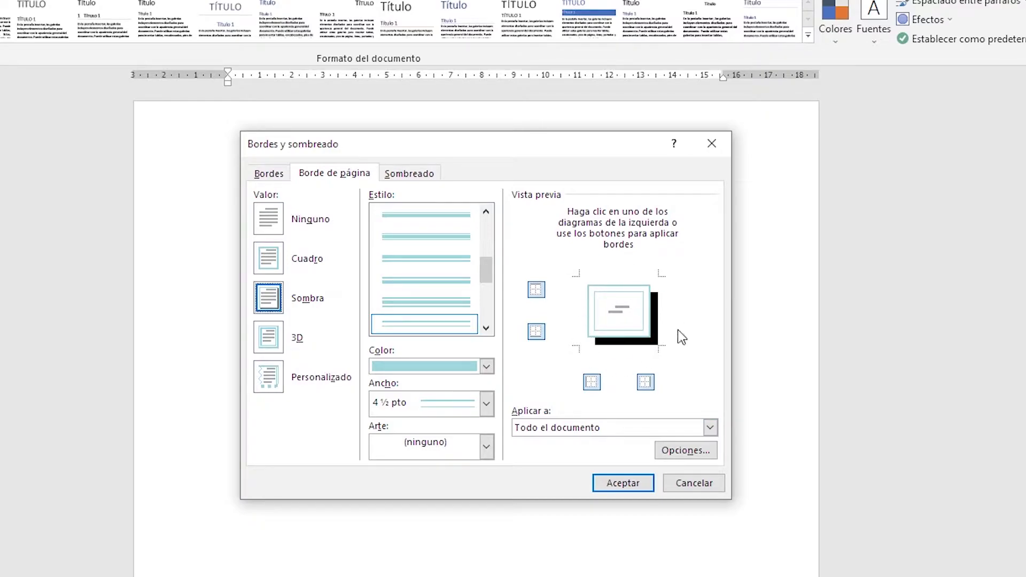
- Switch the border to 3D, apply it to the whole document, and confirm with Aceptar
left_click(268, 342)
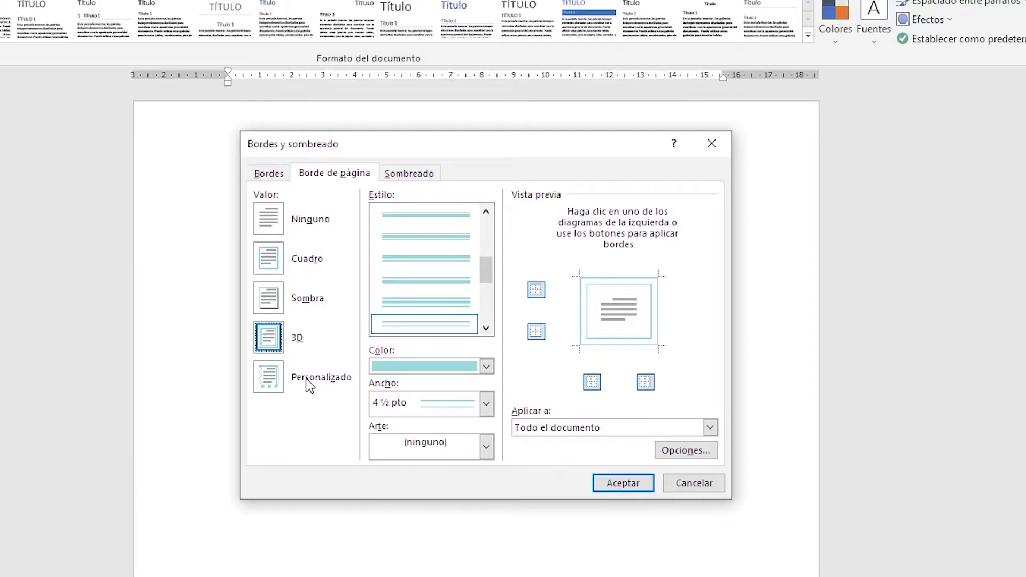
key("alt+a")
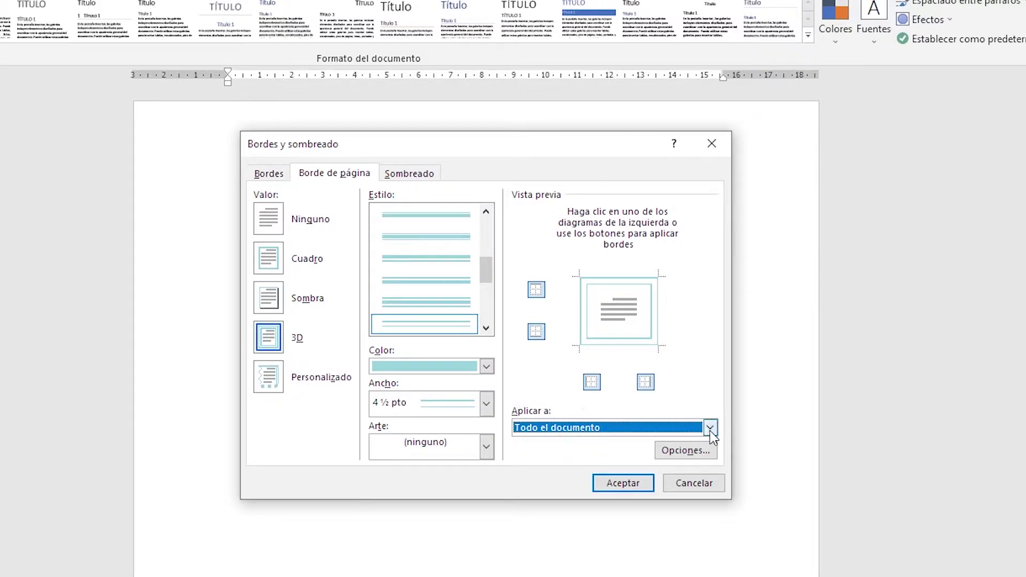
left_click(711, 427)
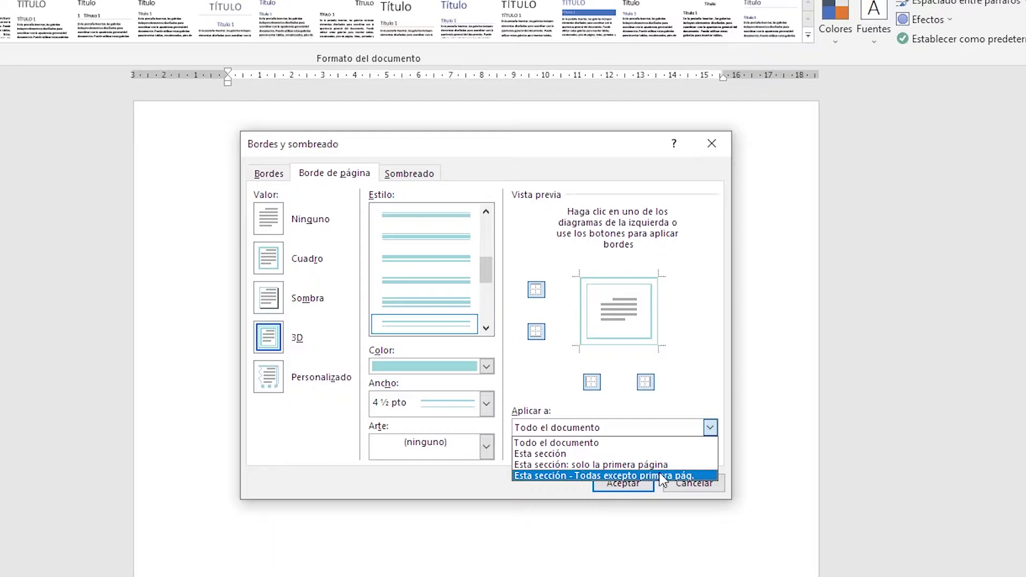
left_click(707, 430)
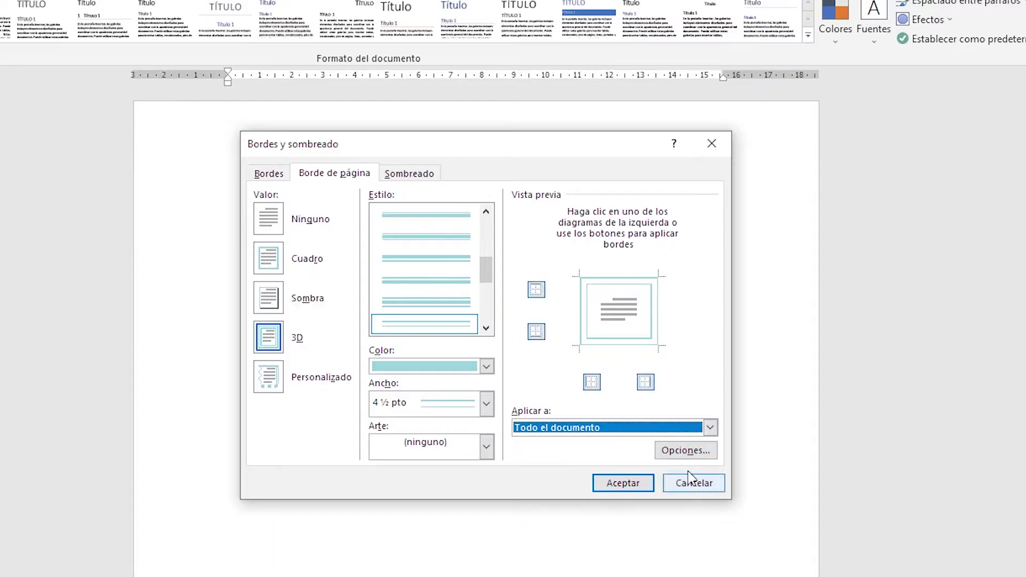
key("Tab")
key("Tab")
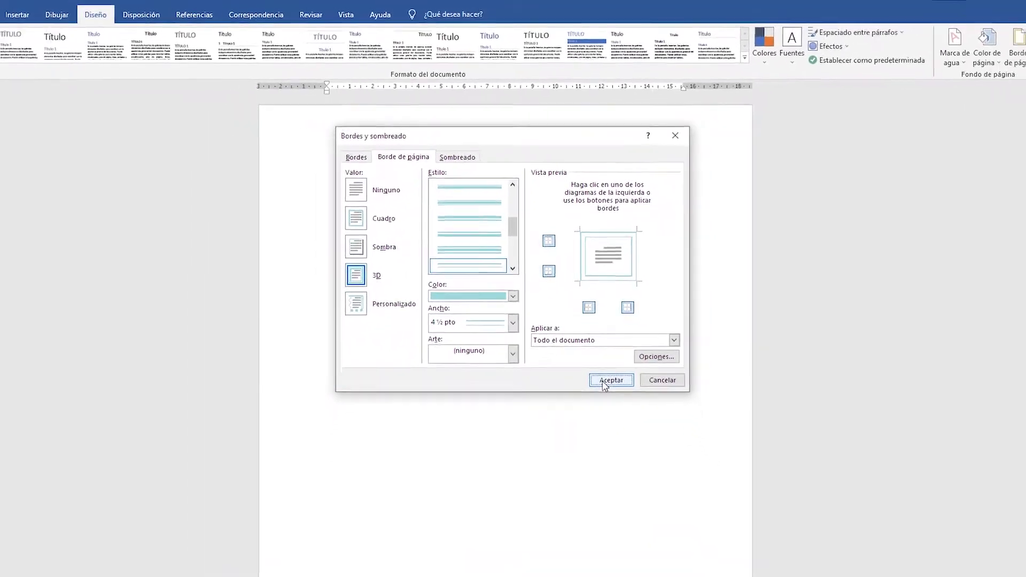
left_click(603, 381)
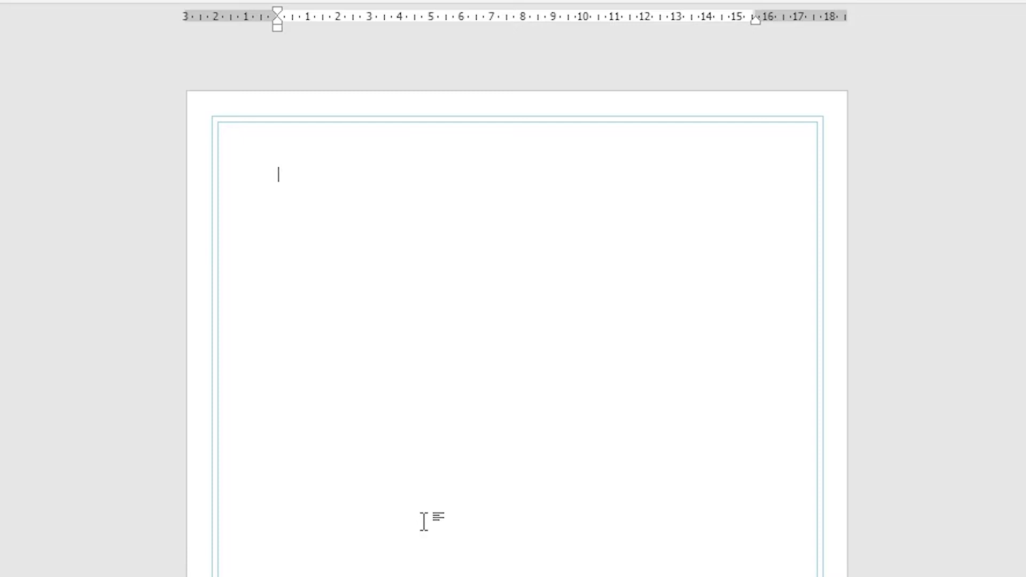
- Insert a page break to add a second page, then reopen Bordes de página
key("ctrl+Return")
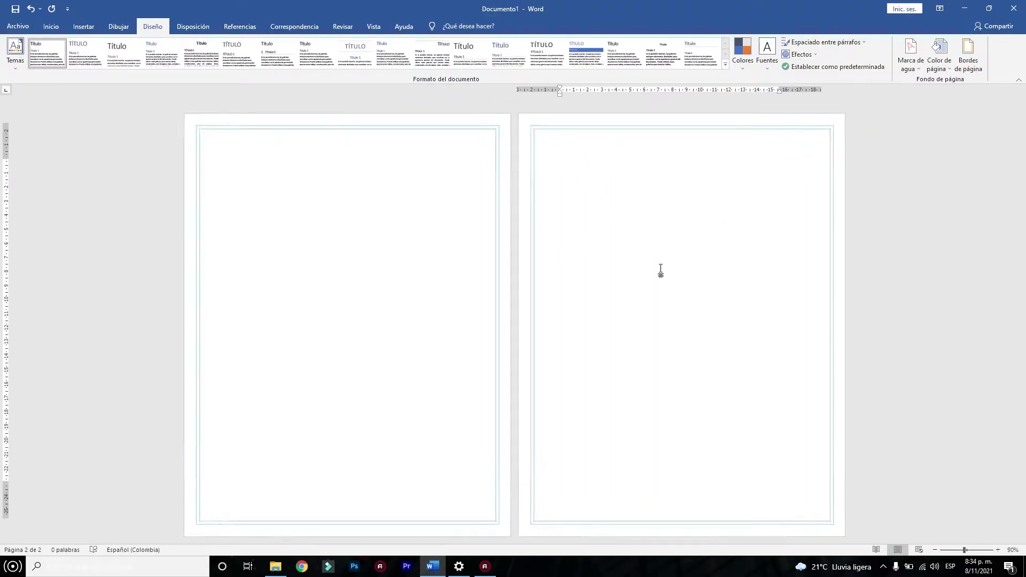
scroll(421, 325, "down", 2)
scroll(421, 326, "up", 2)
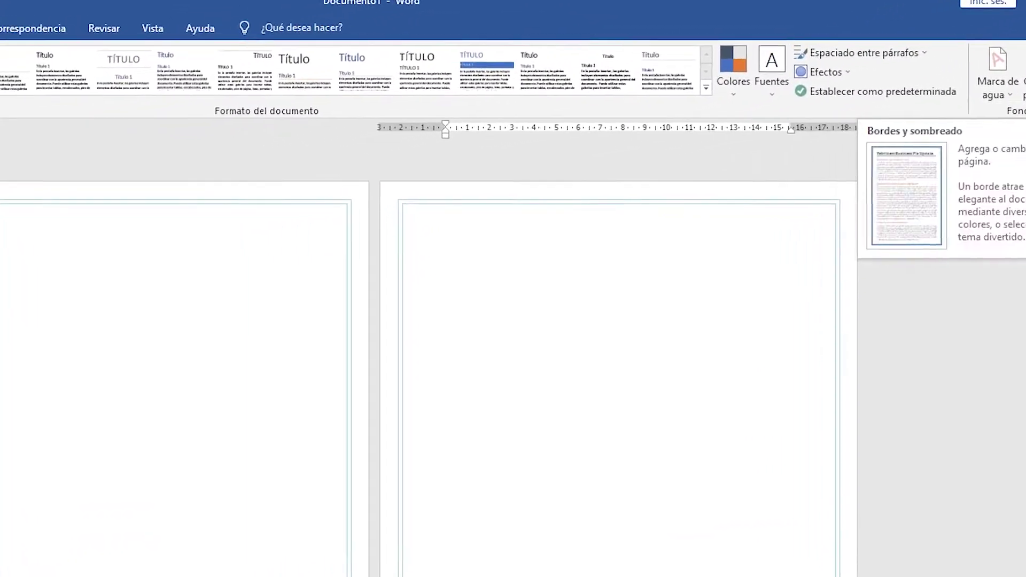
left_click(968, 54)
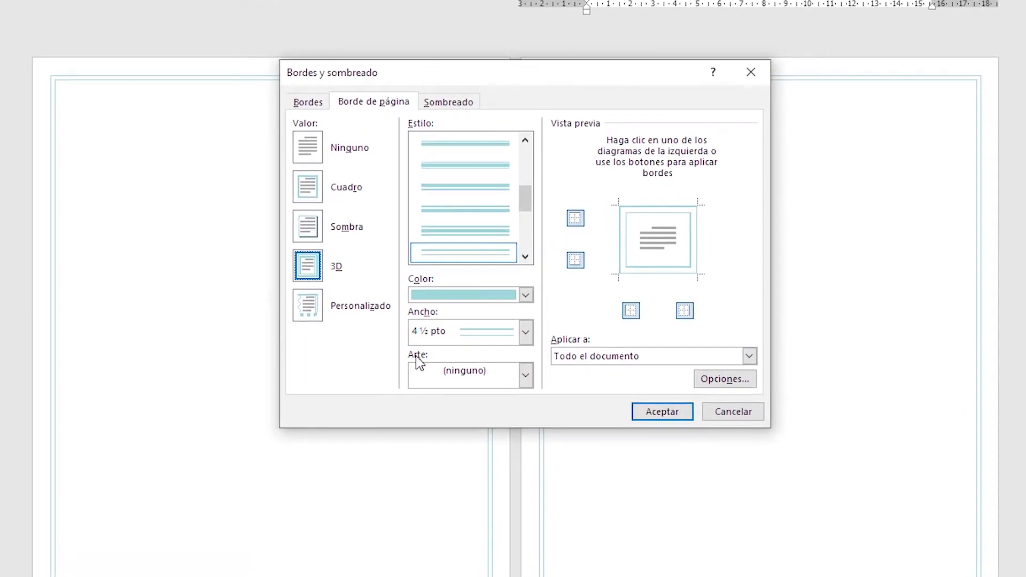
- Replace the teal line with the green trees Arte border on both pages
left_click(525, 380)
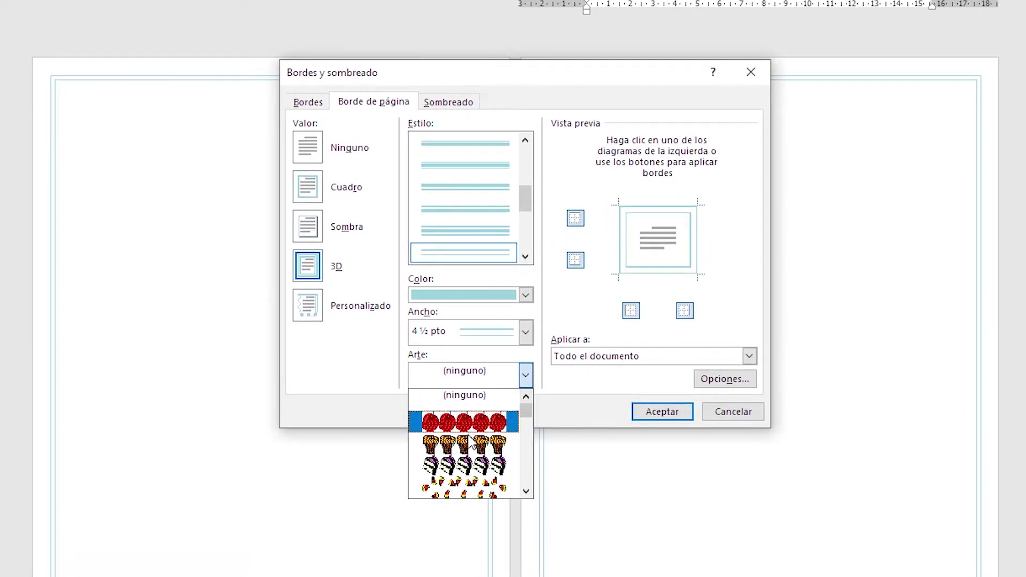
scroll(470, 443, "down", 3)
scroll(469, 450, "down", 2)
scroll(469, 450, "down", 2)
scroll(470, 452, "down", 2)
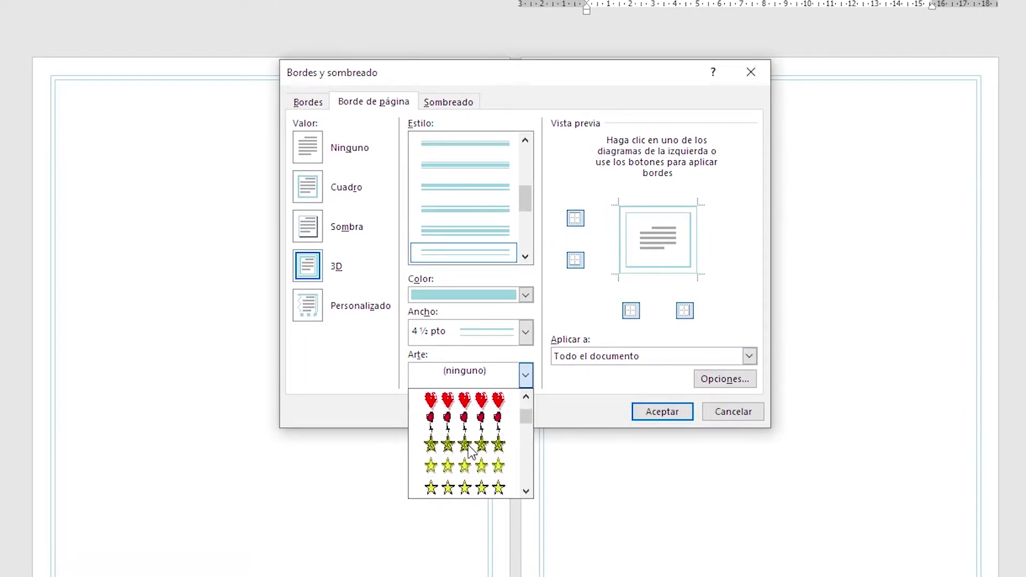
scroll(472, 454, "down", 2)
scroll(478, 461, "down", 2)
scroll(478, 461, "down", 2)
scroll(478, 461, "down", 2)
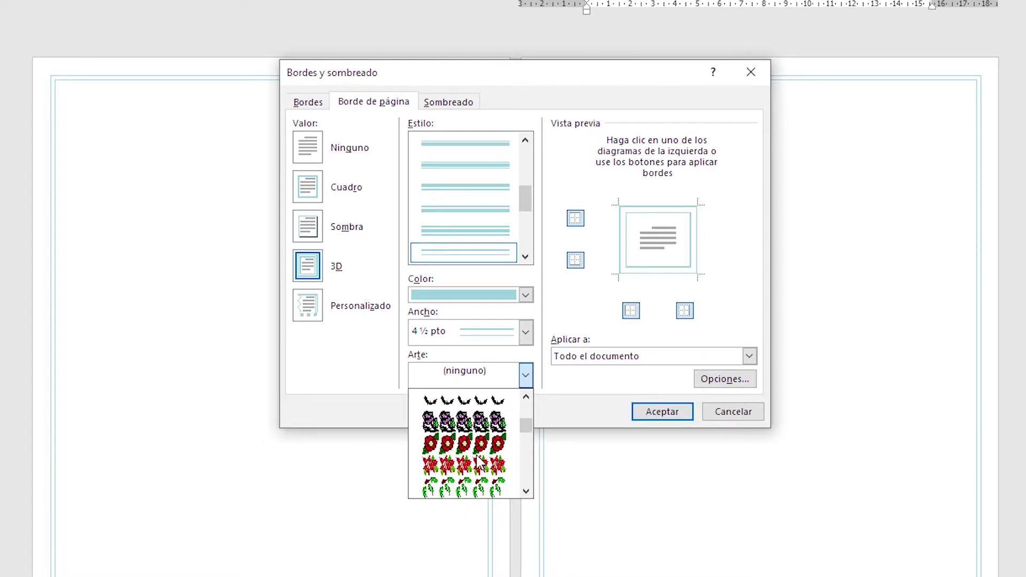
scroll(478, 463, "down", 2)
scroll(477, 464, "up", 3)
scroll(473, 463, "up", 2)
scroll(472, 457, "up", 2)
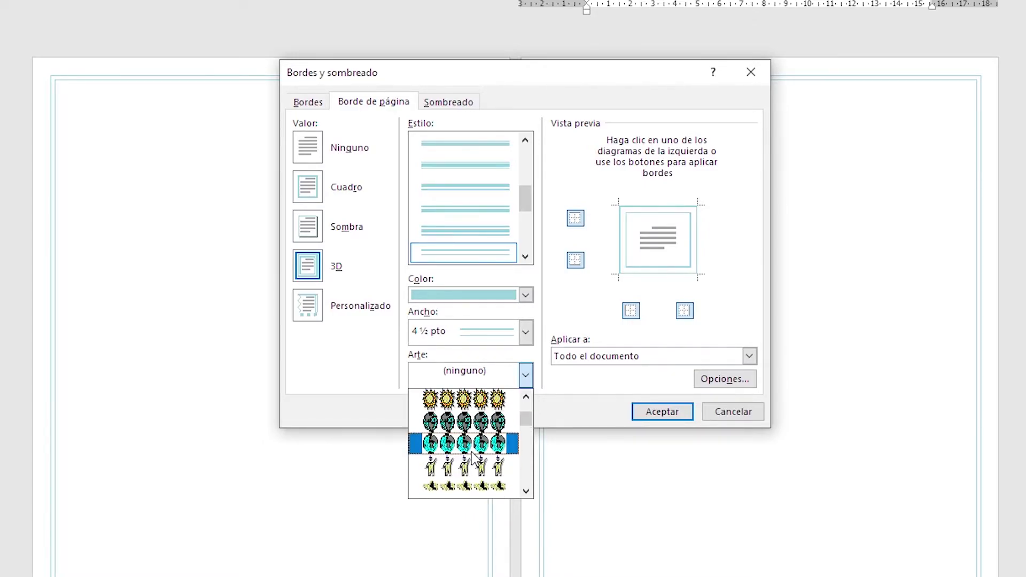
scroll(469, 450, "up", 2)
scroll(467, 442, "up", 2)
scroll(465, 454, "up", 3)
scroll(465, 471, "up", 2)
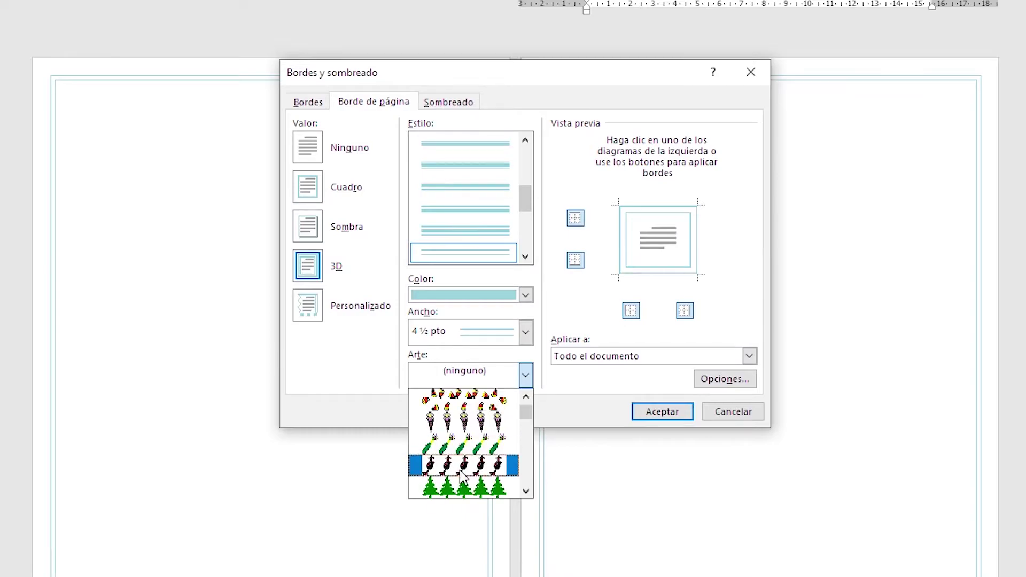
left_click(415, 560)
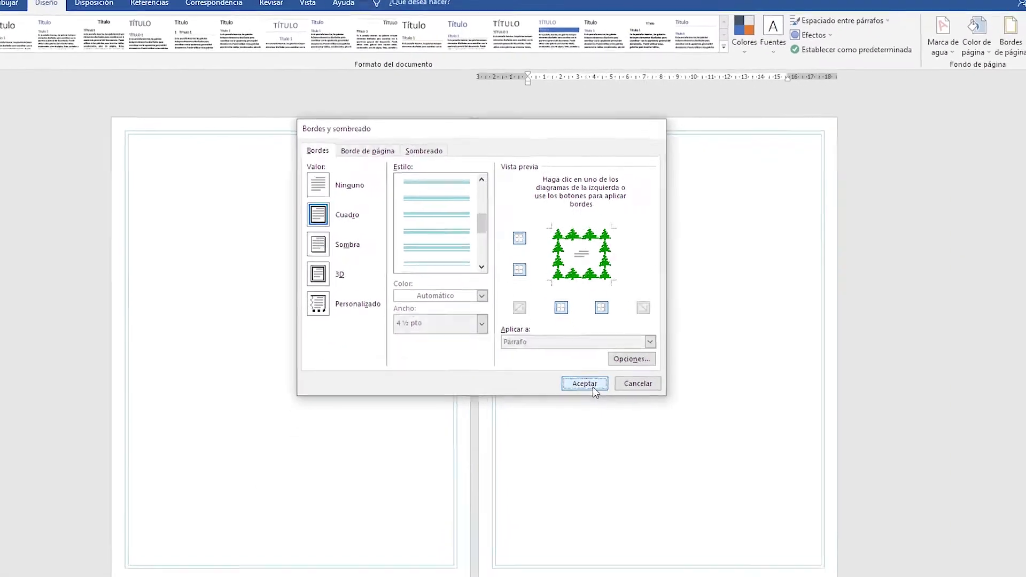
left_click(592, 387)
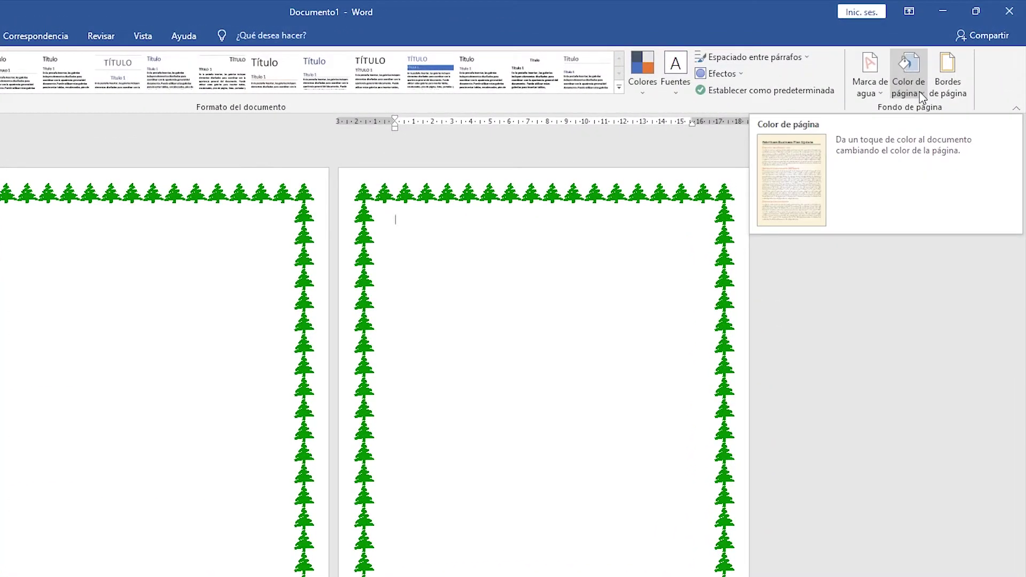
- Set Color de página to a light-blue theme swatch
left_click(921, 95)
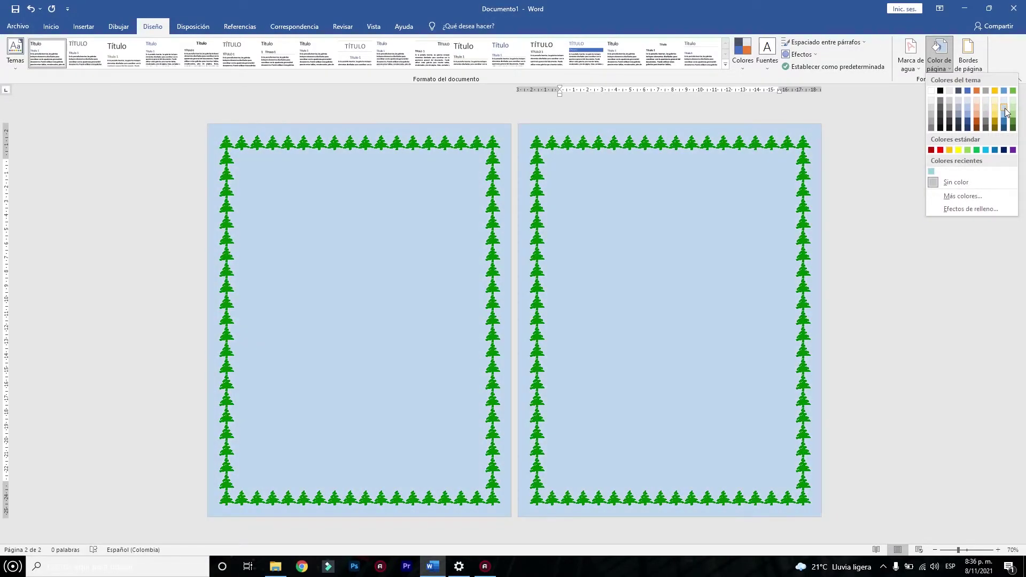
left_click(1005, 109)
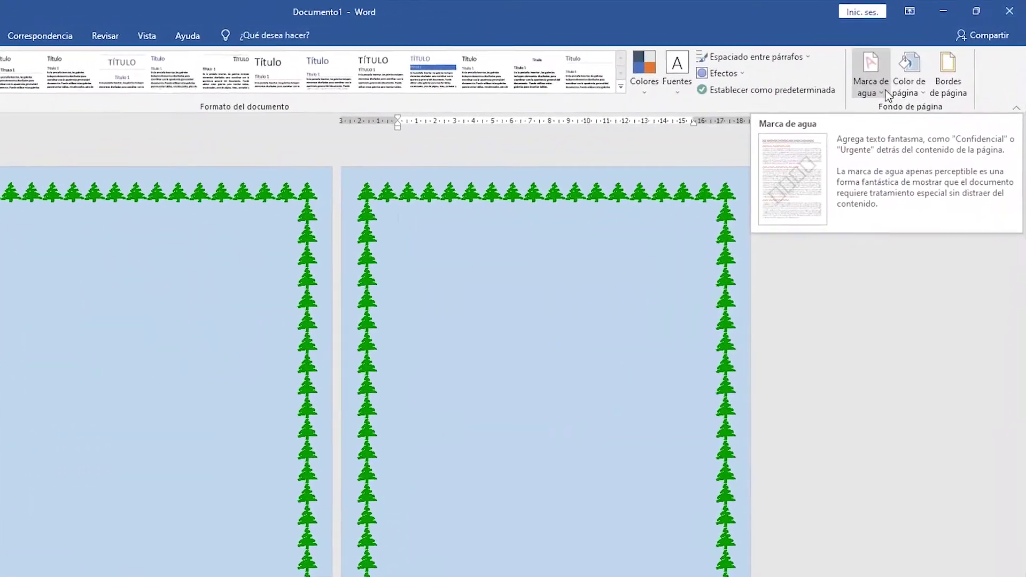
- Add the CONFIDENCIAL watermark from the Marca de agua gallery to both pages
left_click(920, 66)
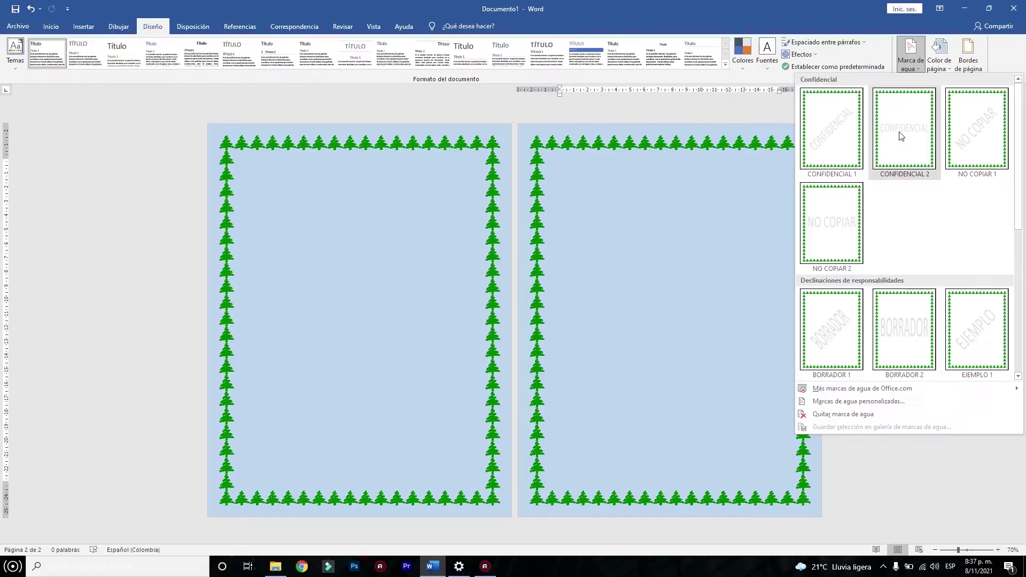
left_click(714, 217)
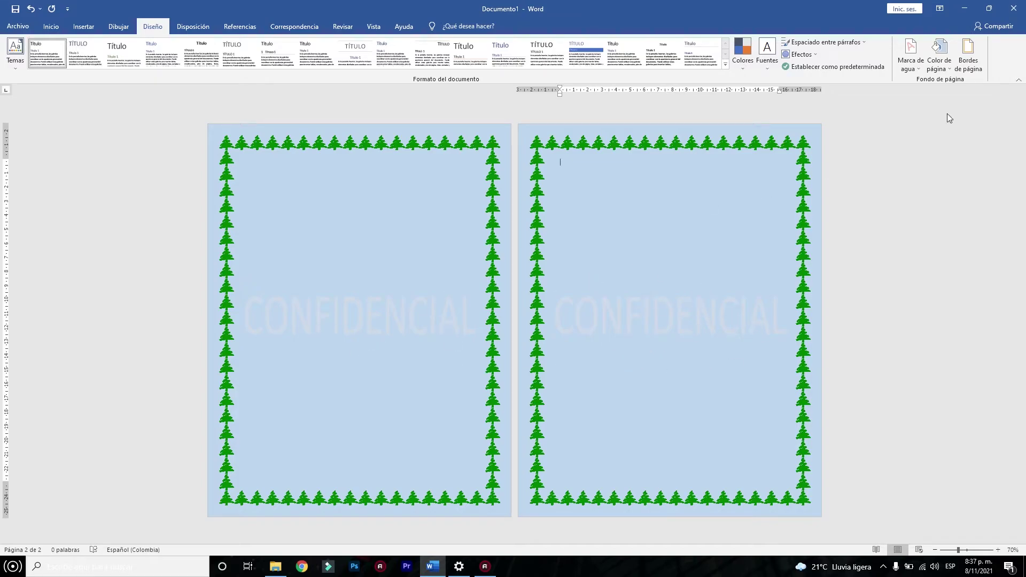
left_click(918, 68)
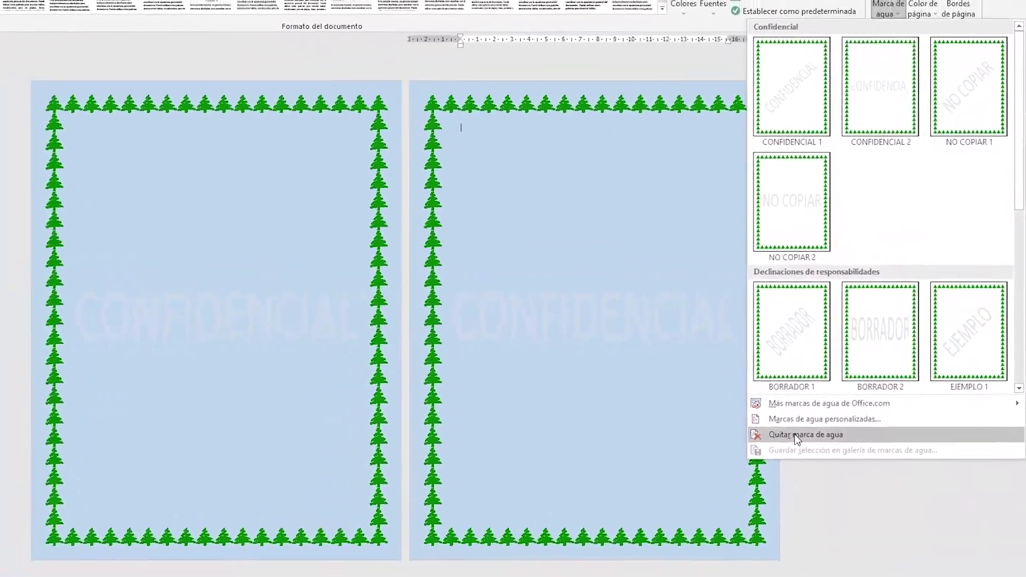
- Remove the watermark and set the page colour to Sin color
left_click(817, 414)
left_click(932, 21)
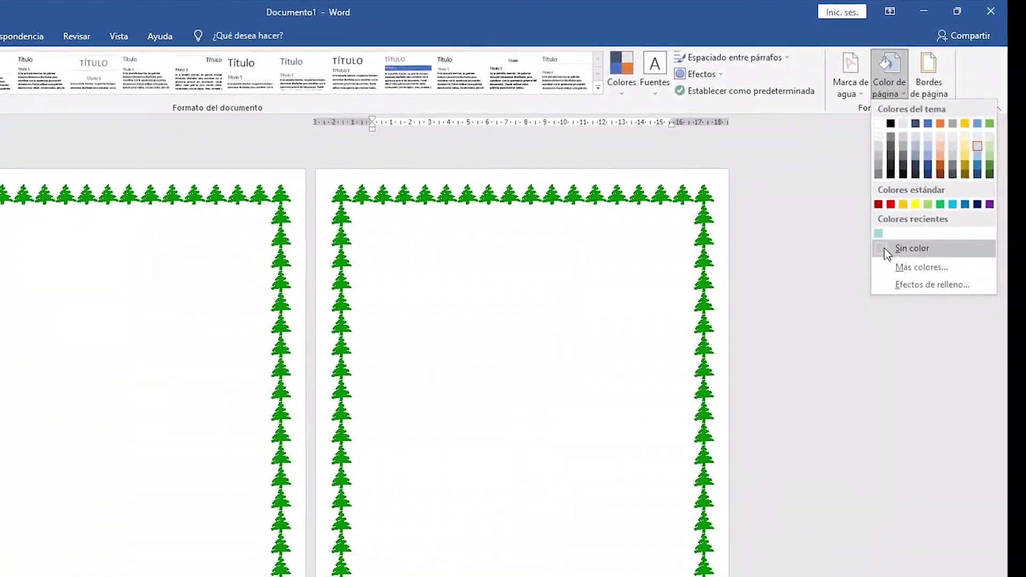
left_click(901, 255)
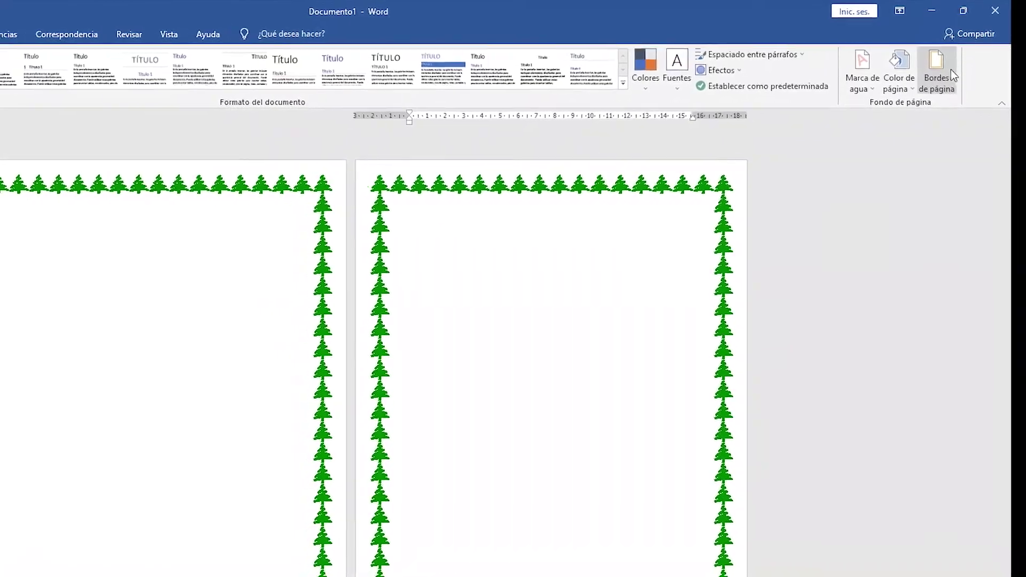
- Set the page border to Ninguno to remove the tree borders
left_click(932, 77)
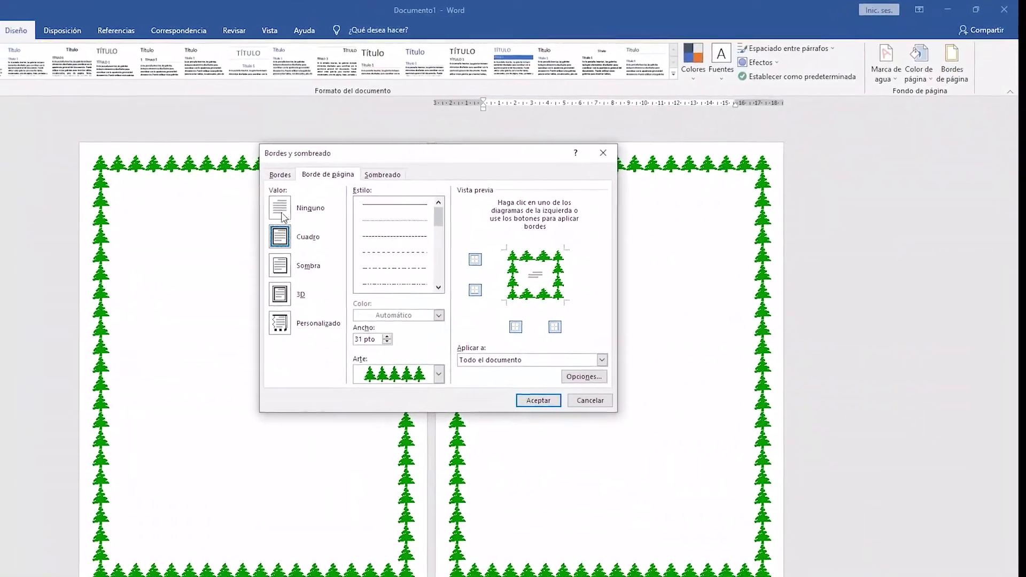
left_click(305, 202)
left_click(554, 388)
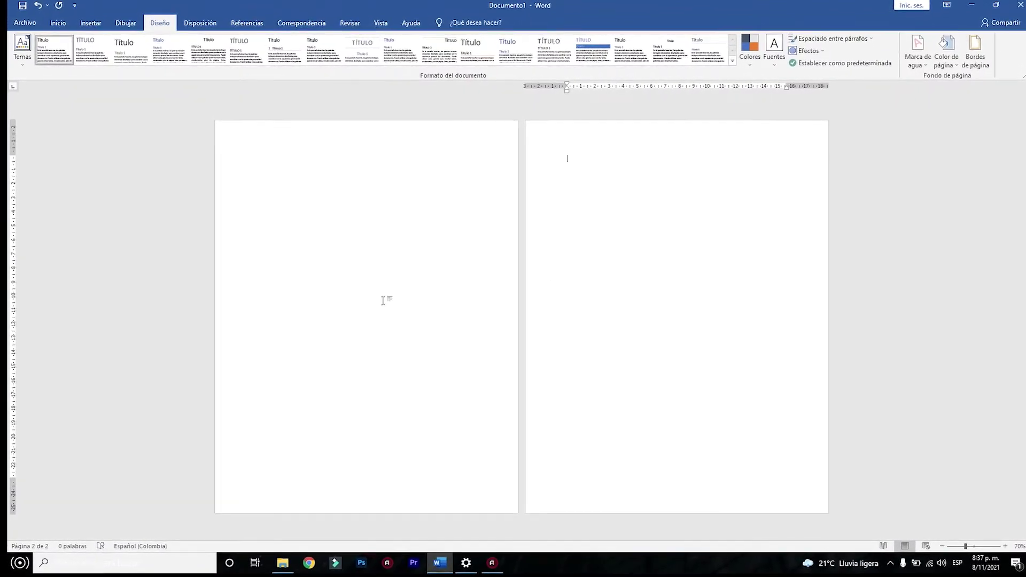
key("alt")
key("alt")
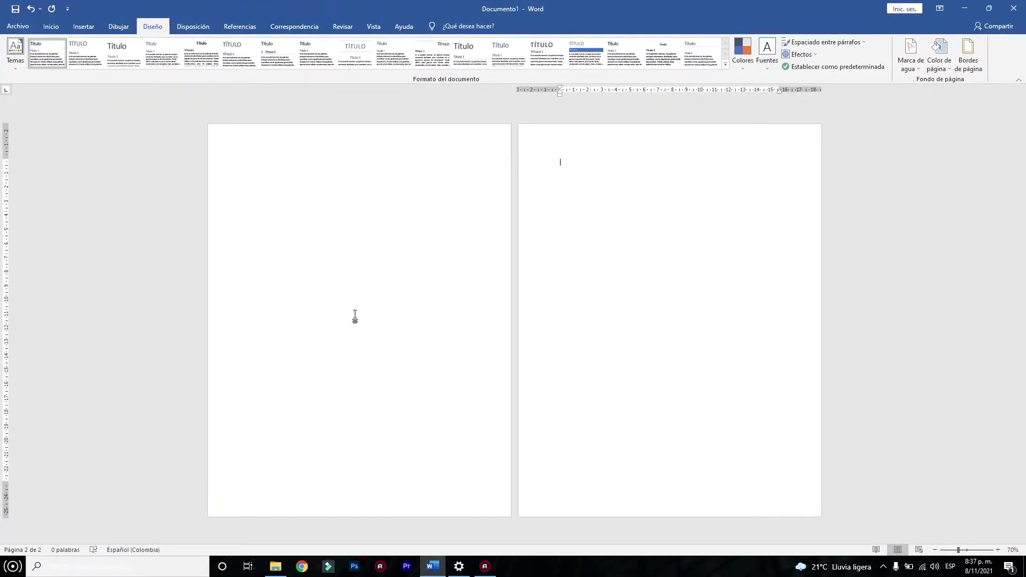